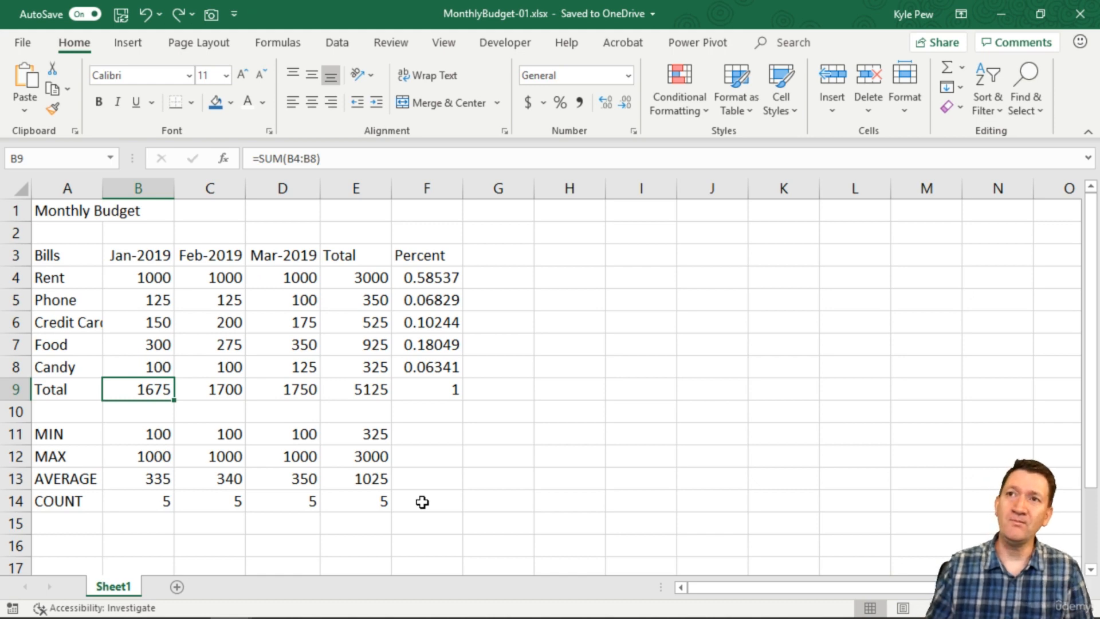
Step: Select the Monthly Budget table A1:F14 and drag it so its top-left corner sits at B2
click(126, 230)
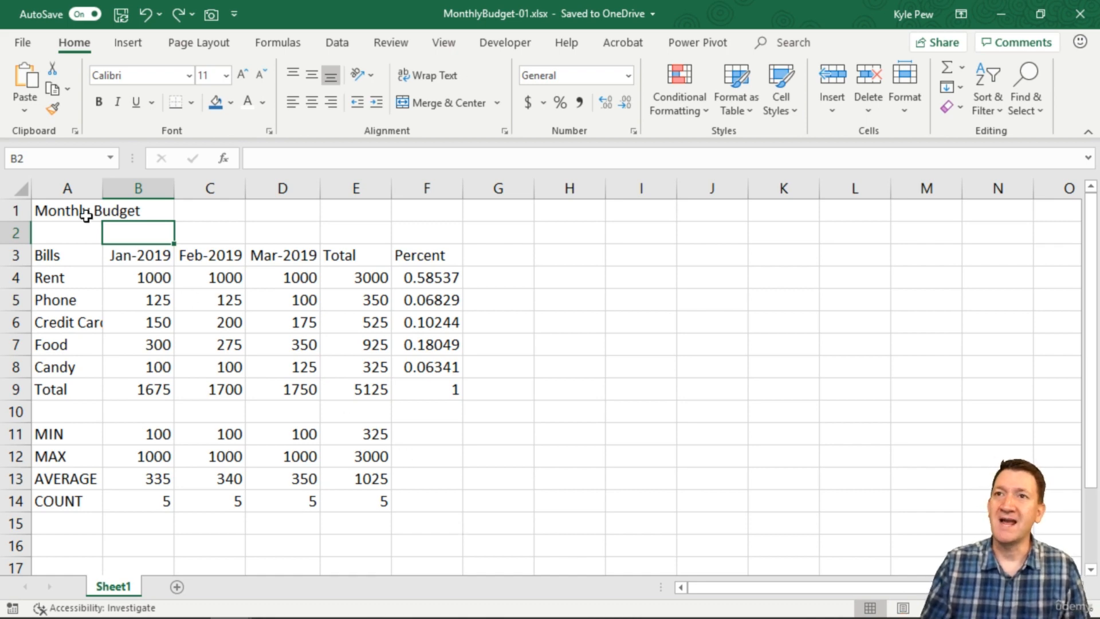
click(56, 210)
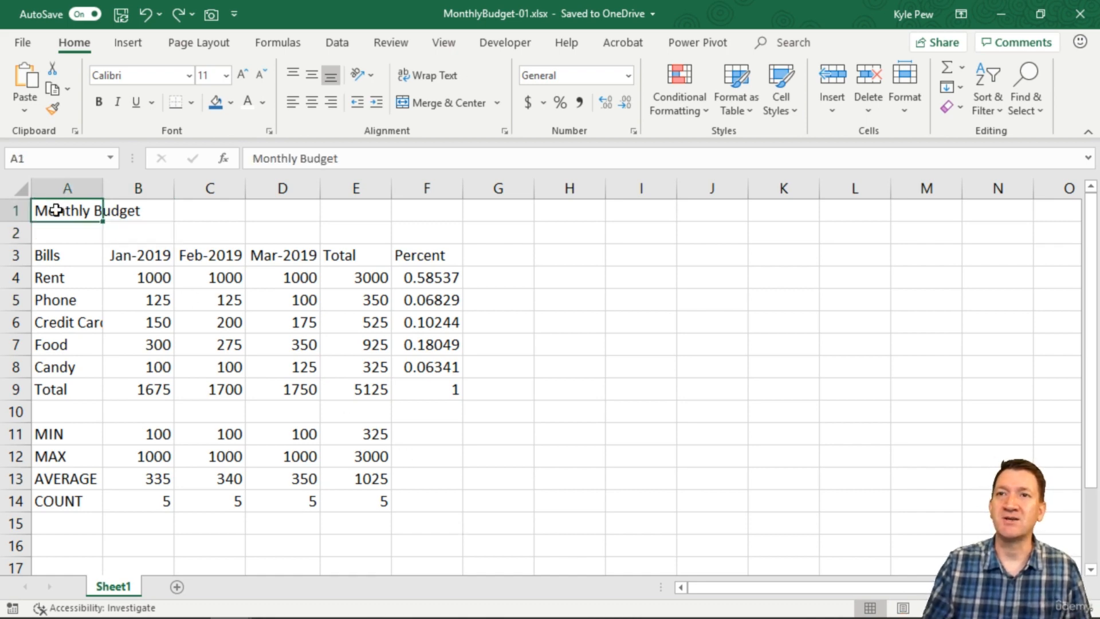
drag(73, 212, 407, 503)
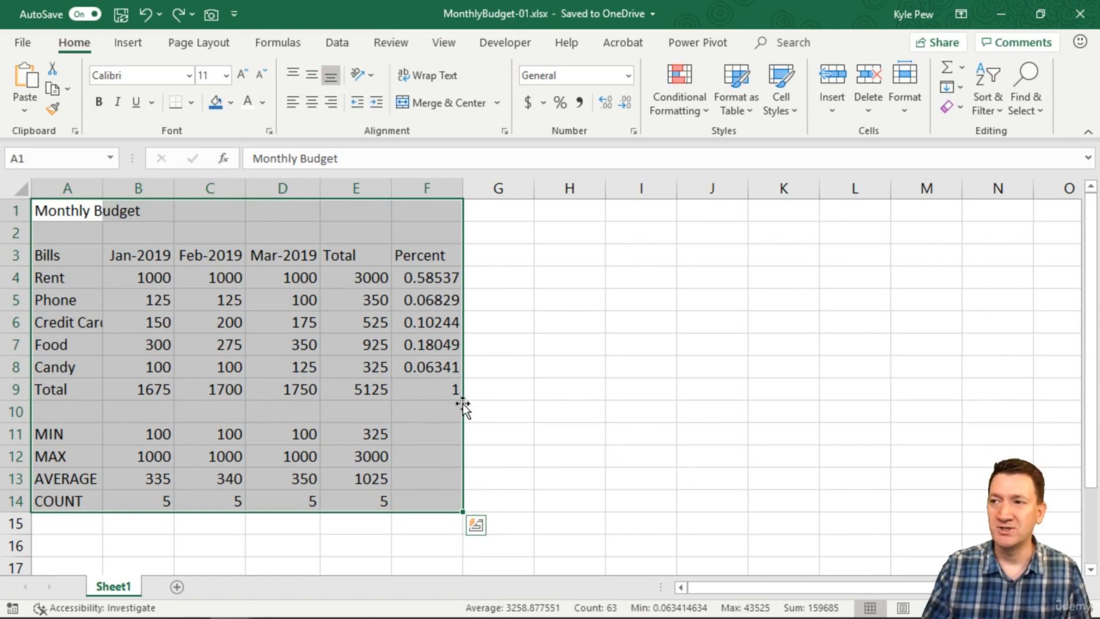
drag(463, 403, 884, 464)
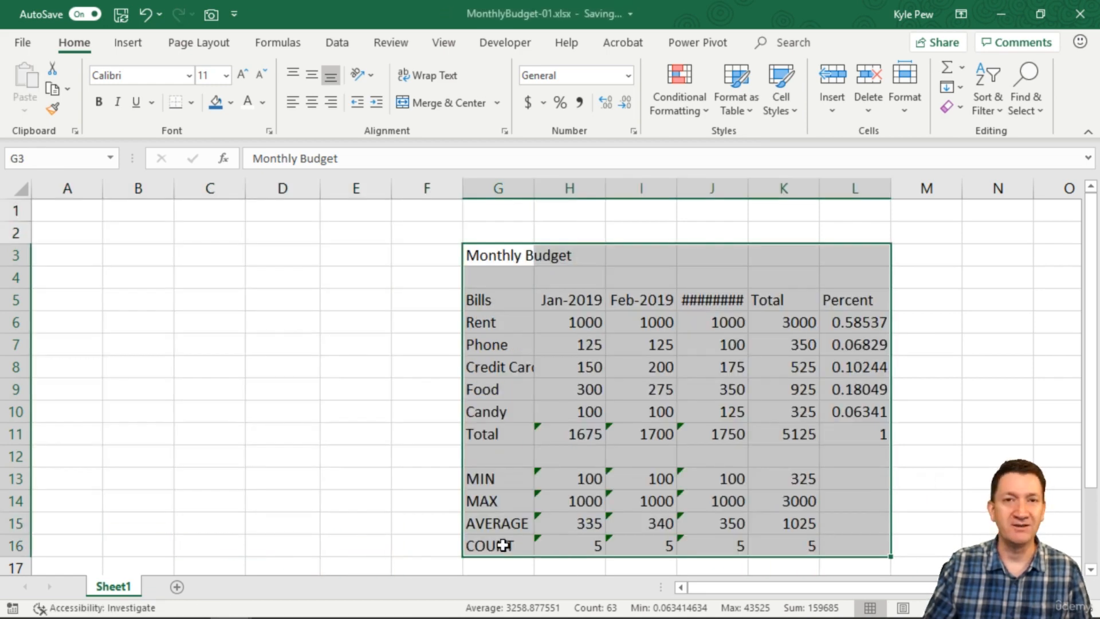
drag(465, 343, 161, 325)
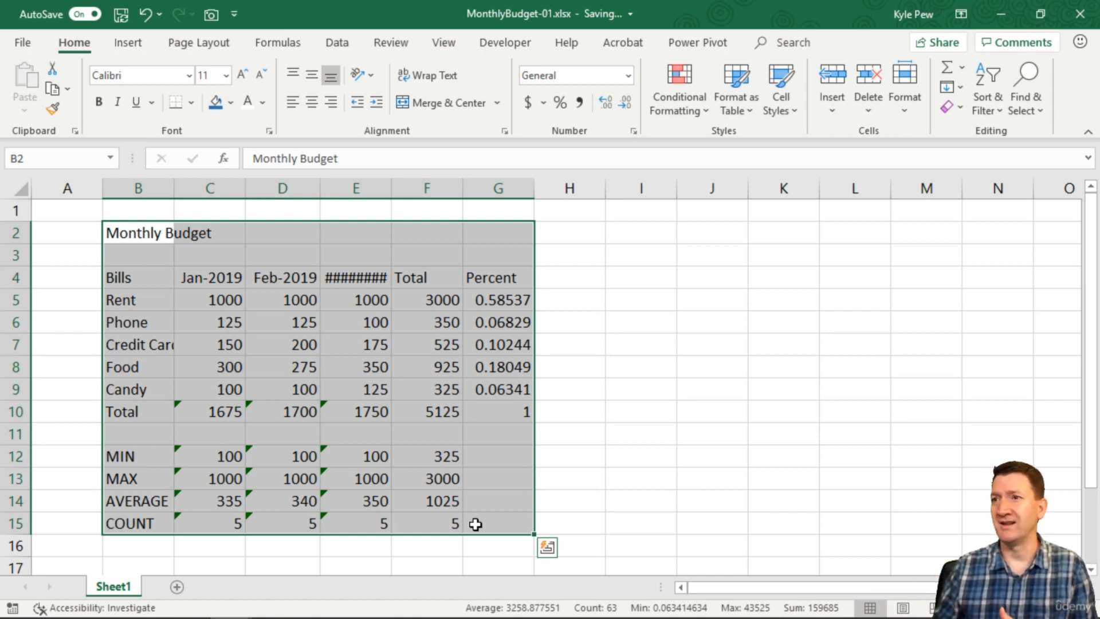
click(291, 344)
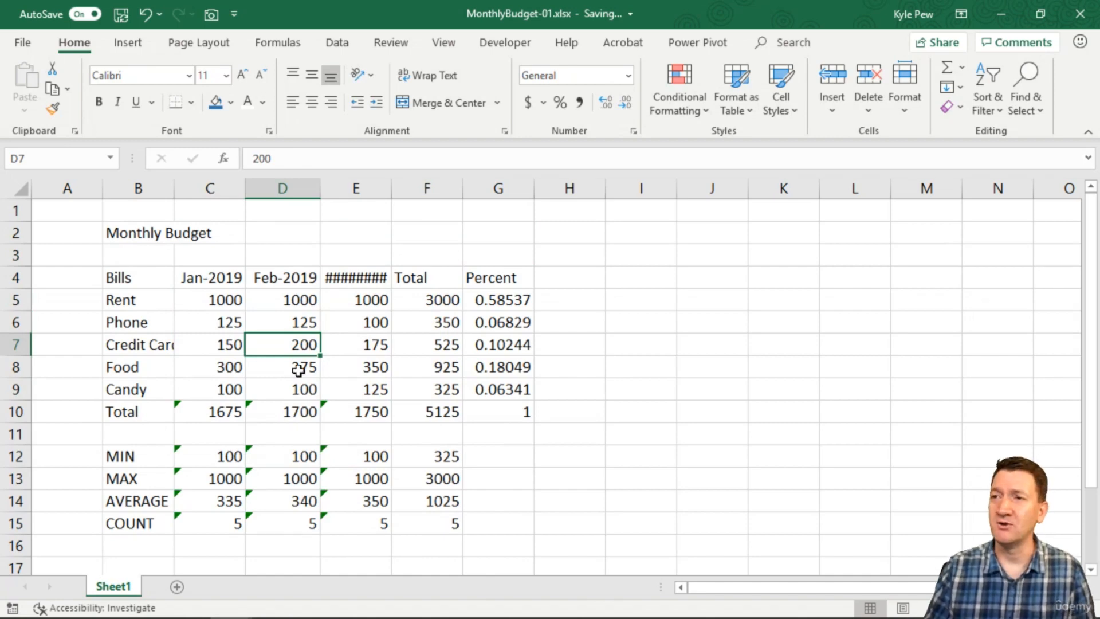
drag(267, 355, 854, 358)
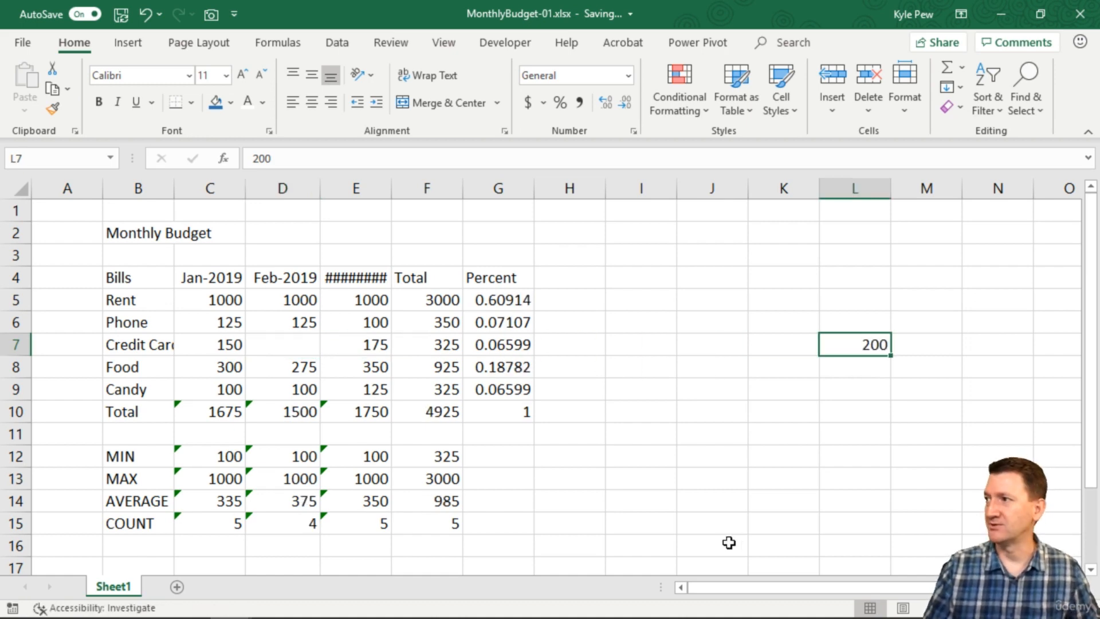
key(ctrl+z)
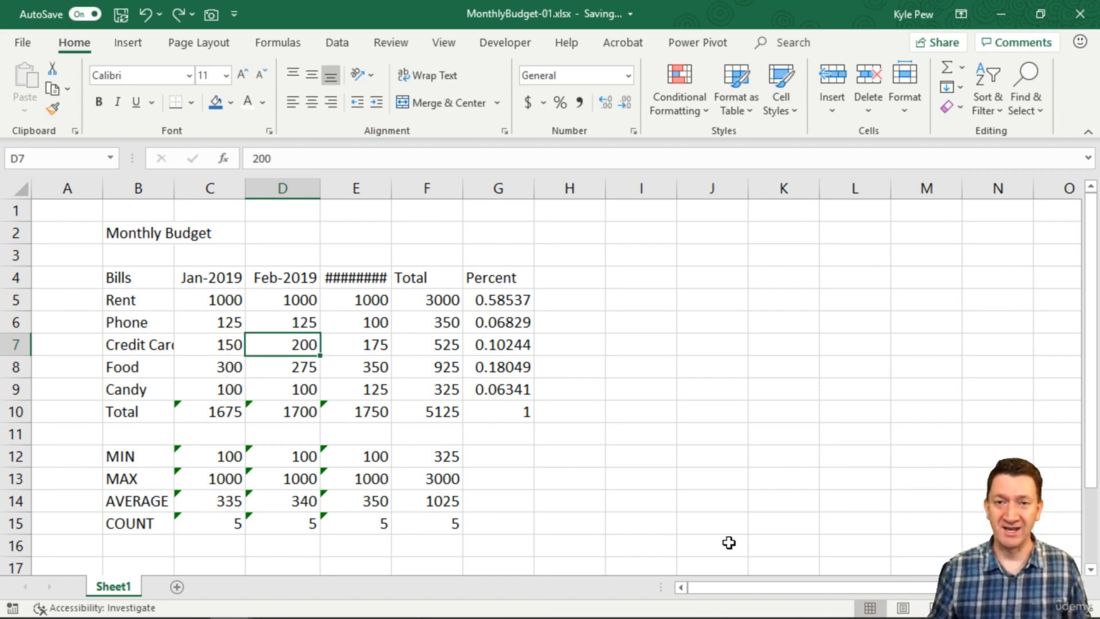
drag(118, 233, 476, 526)
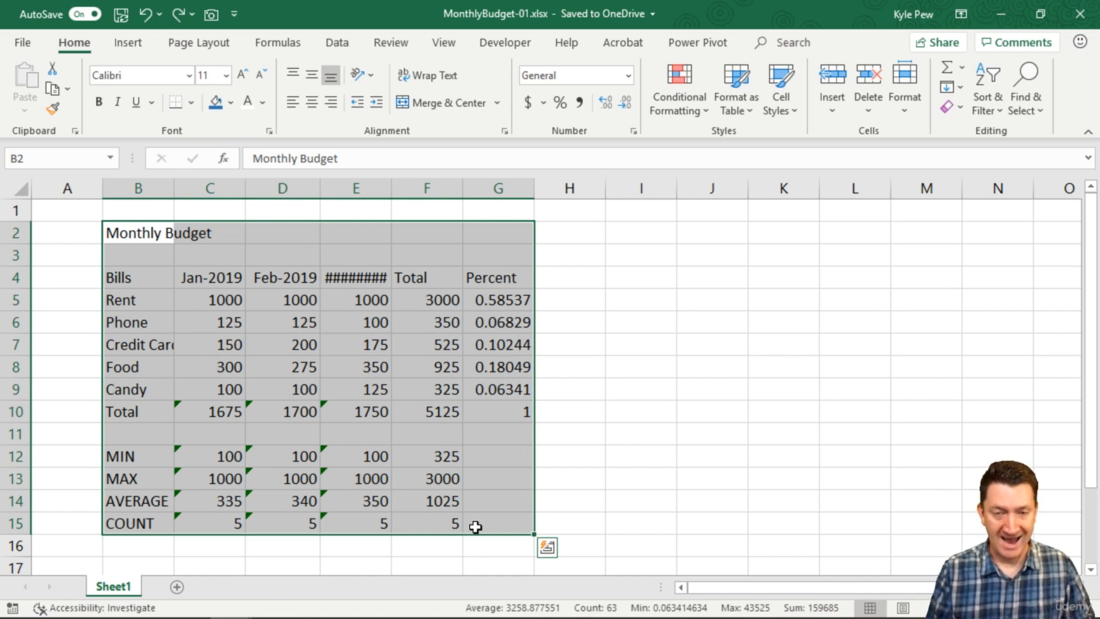
key(ctrl+c)
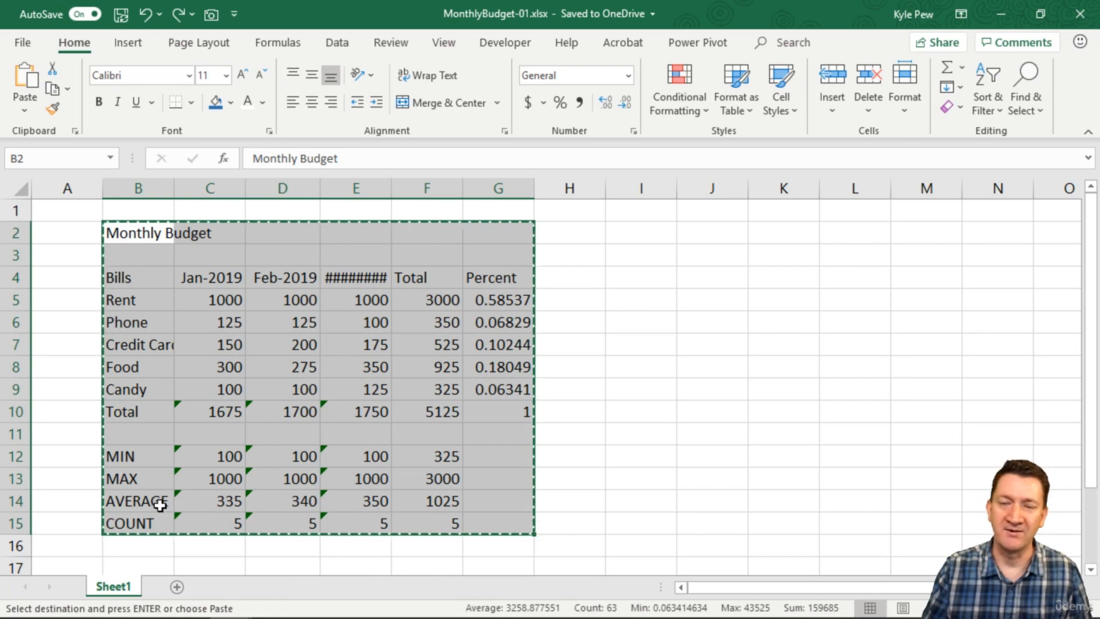
click(638, 233)
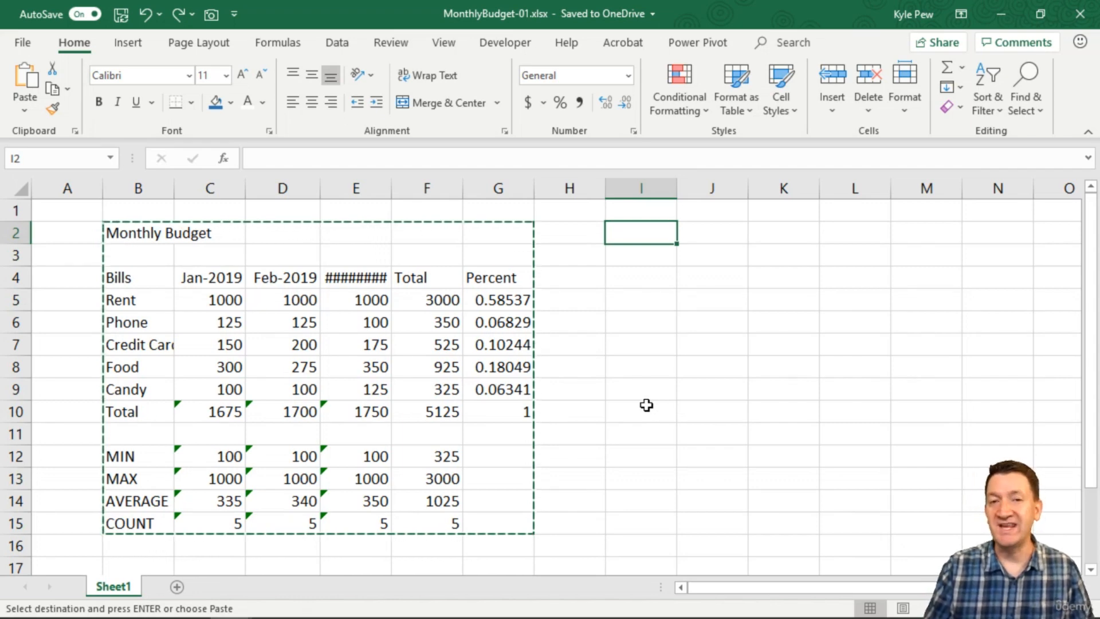
key(ctrl+v)
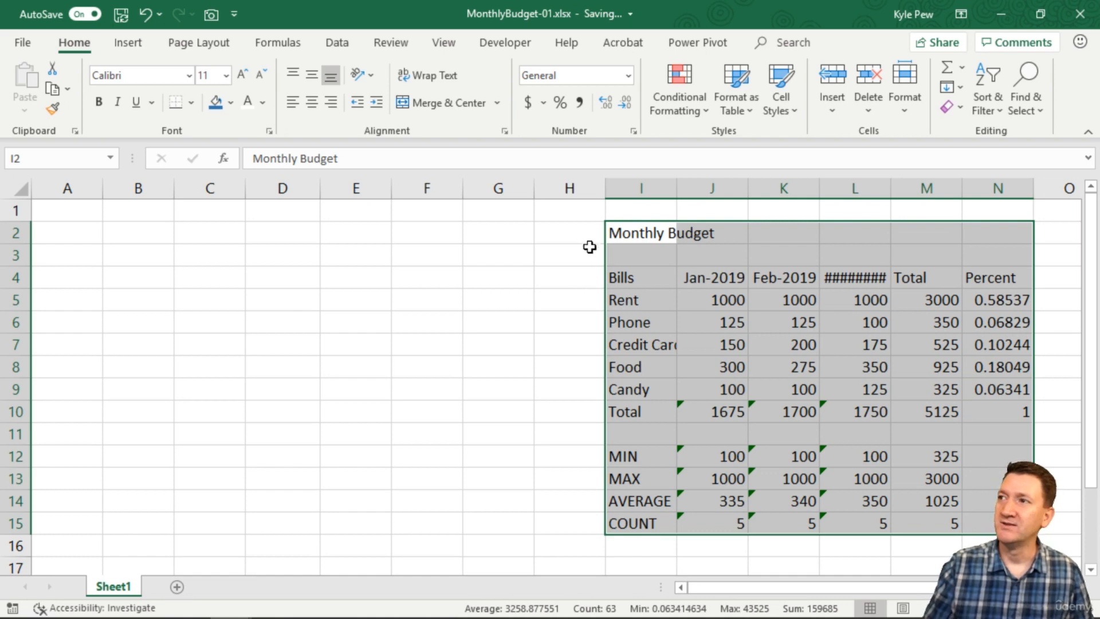
drag(607, 232, 106, 232)
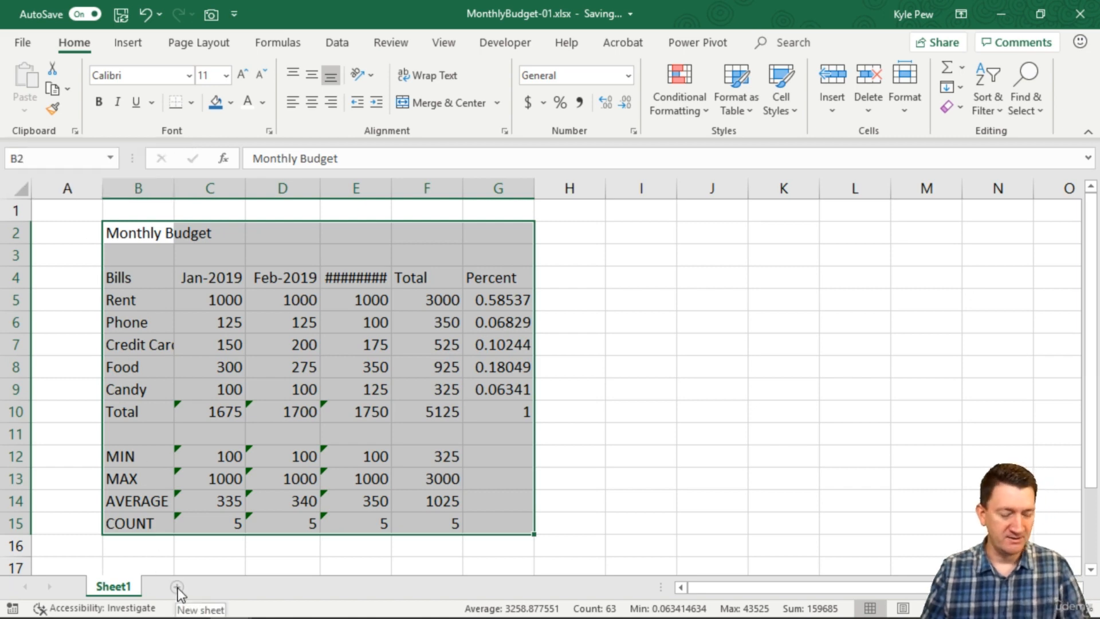
Step: Add a blank worksheet named Sheet2 beside the Sheet1 tab
key(ctrl+2)
drag(185, 578, 378, 365)
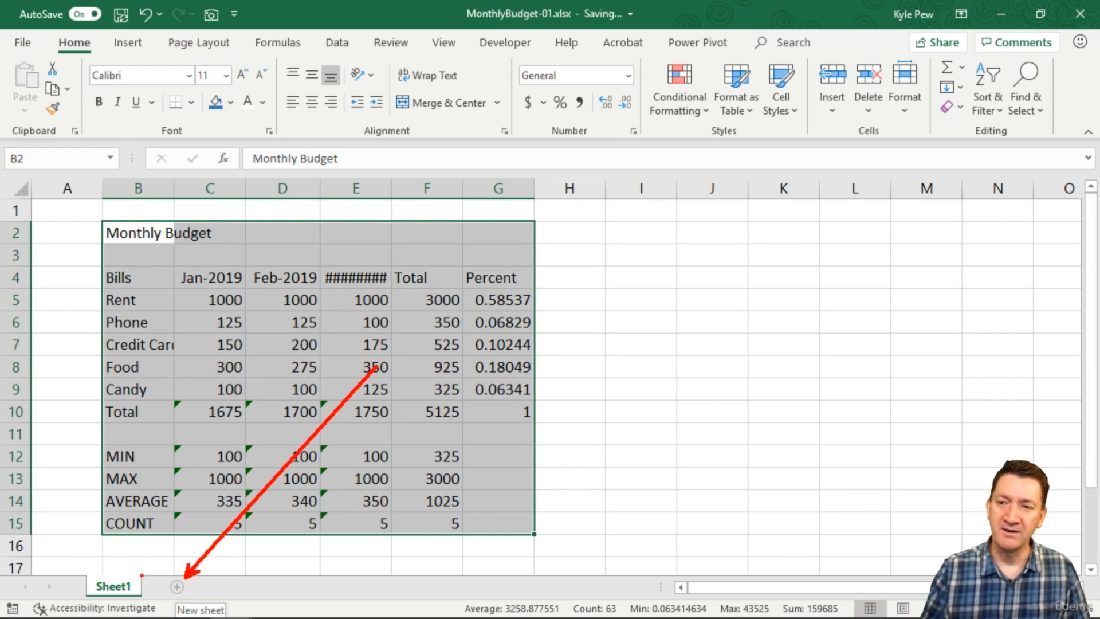
mouse_move(141, 575)
mouse_down()
mouse_move(153, 578)
mouse_move(141, 574)
mouse_up()
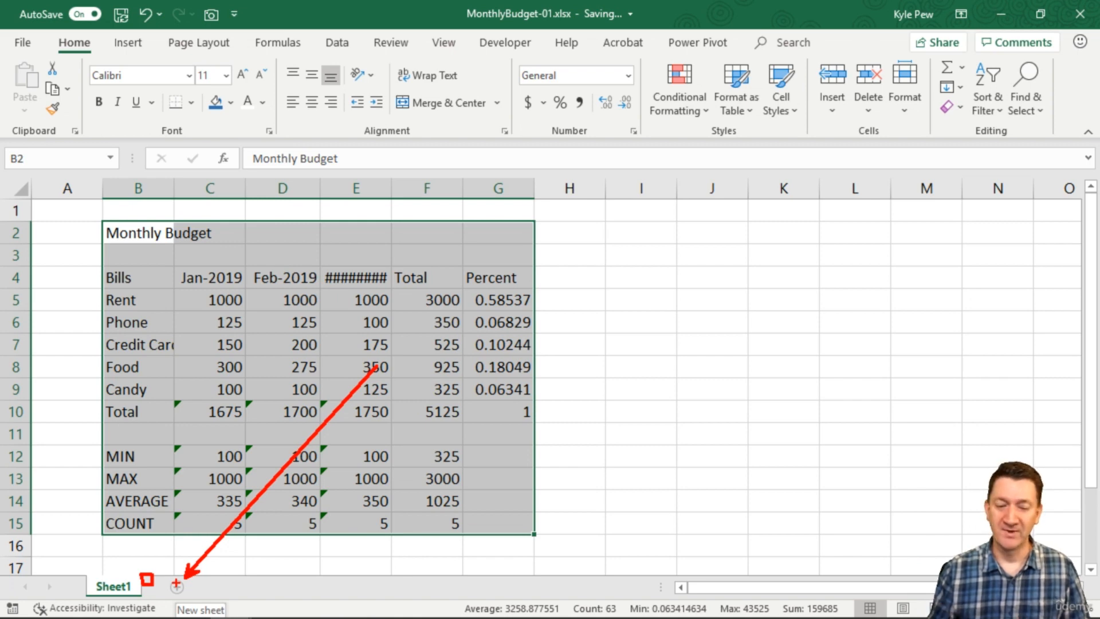
key(Escape)
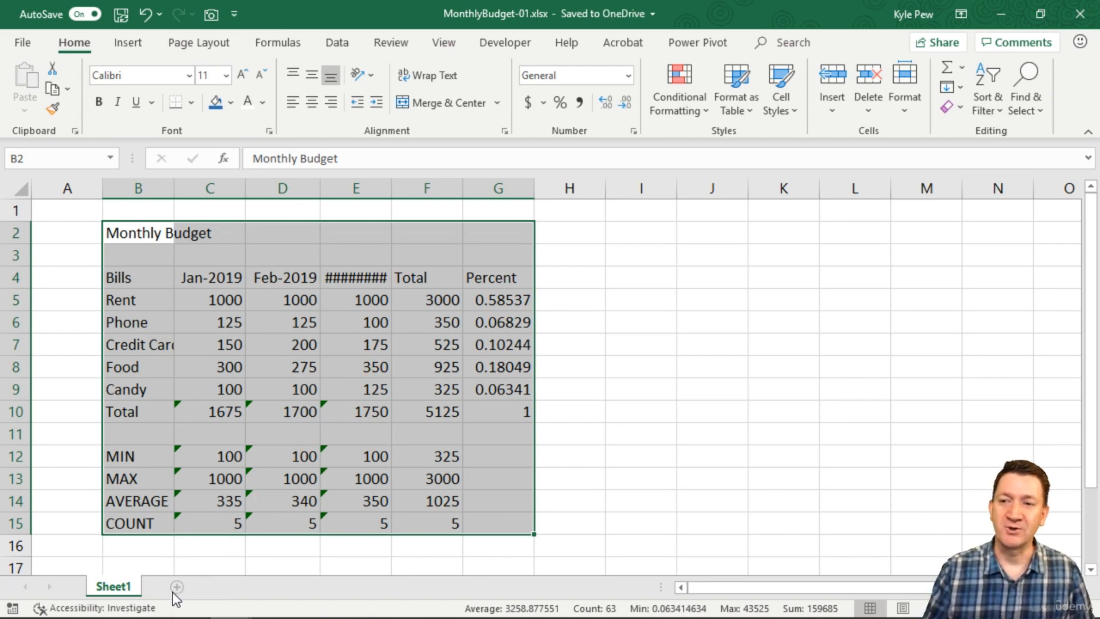
click(177, 587)
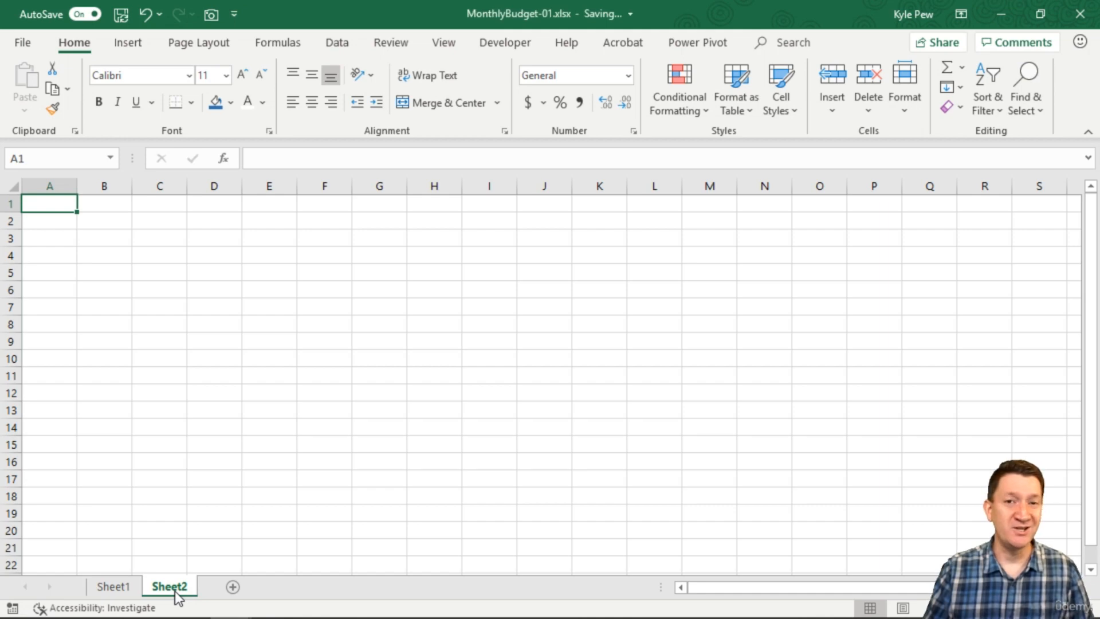
click(113, 586)
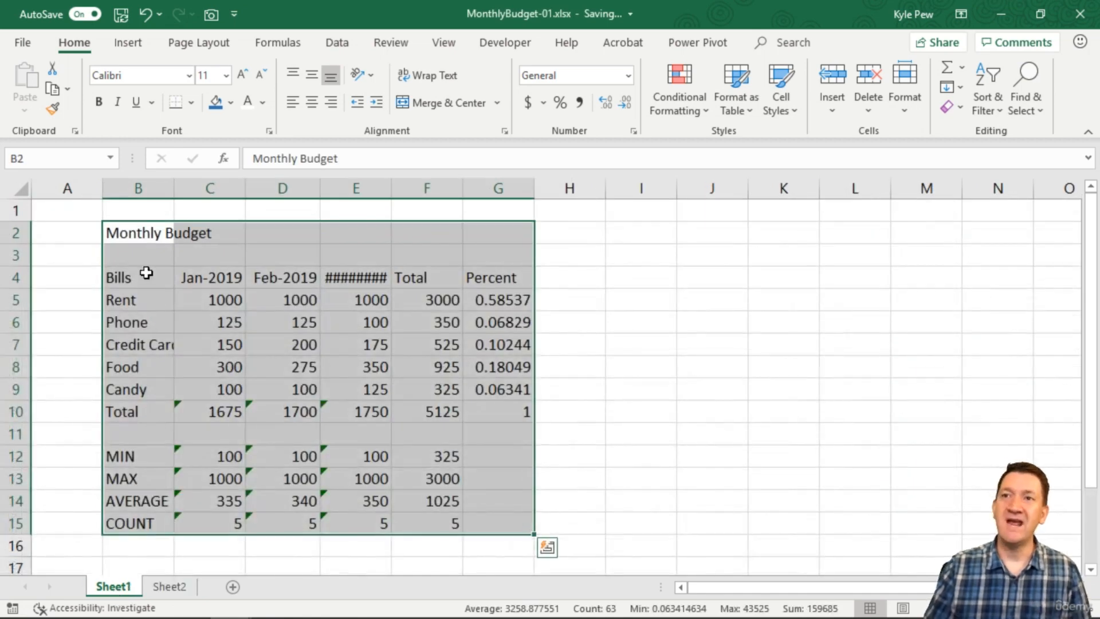
drag(139, 231, 494, 516)
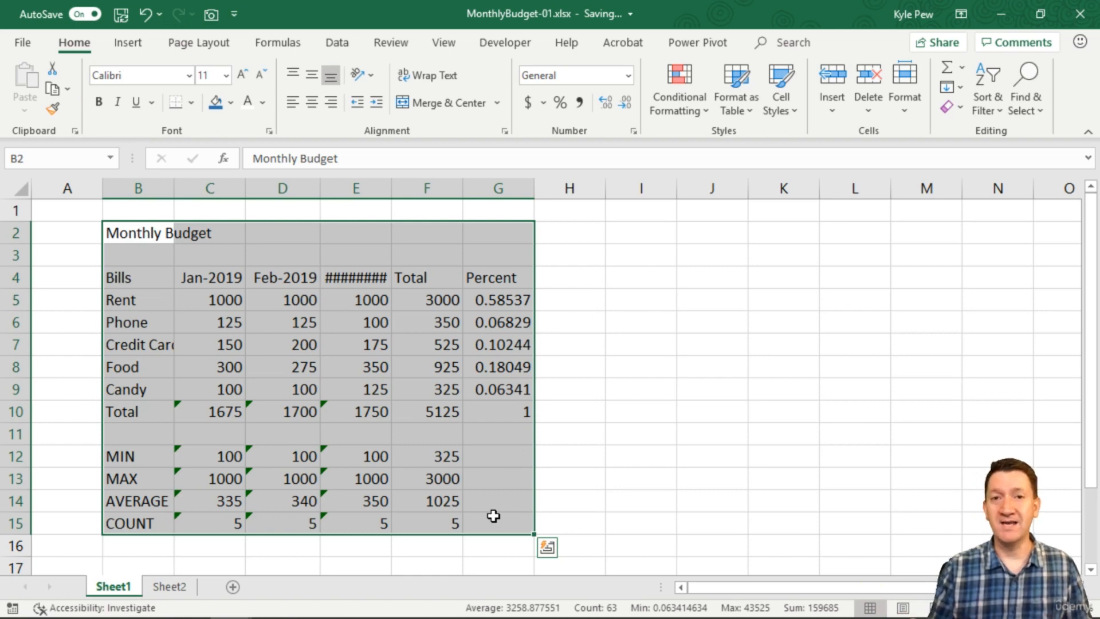
key(ctrl+c)
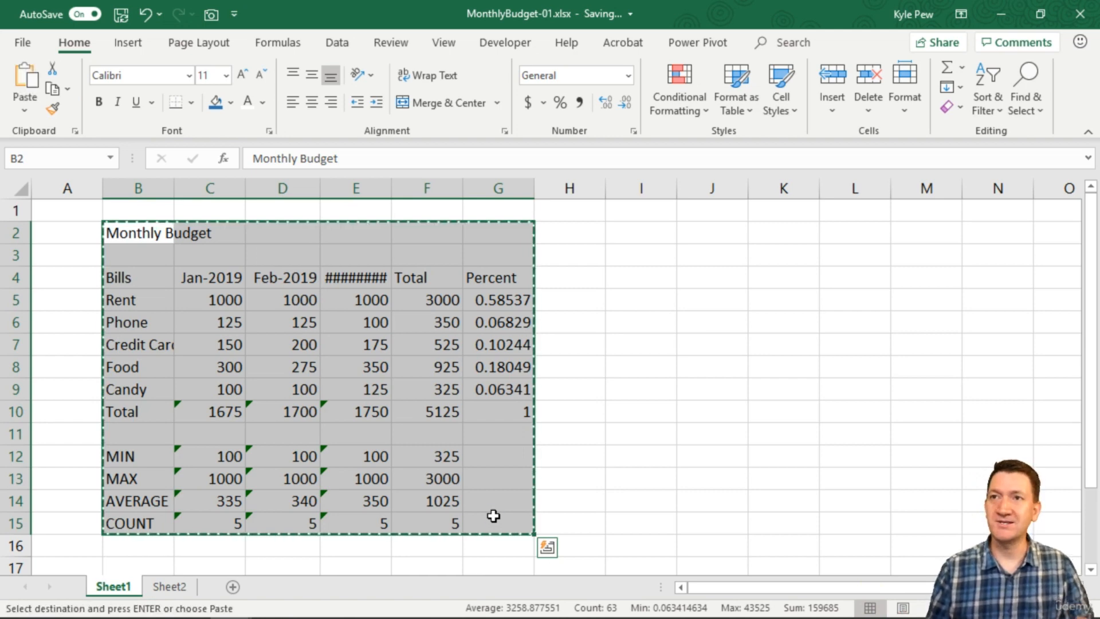
click(169, 586)
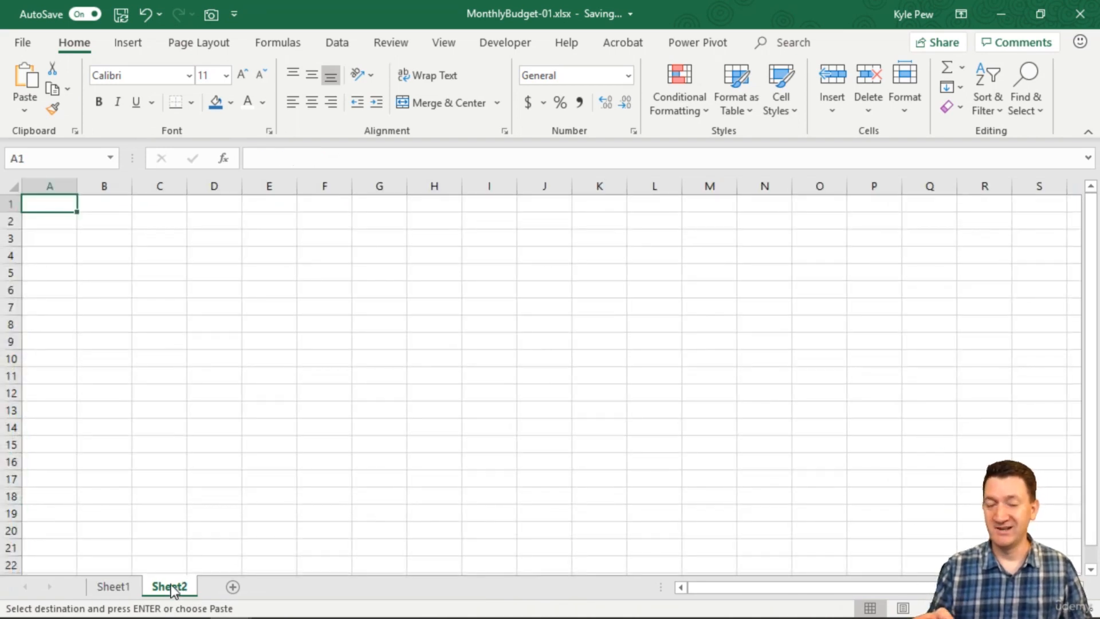
key(Return)
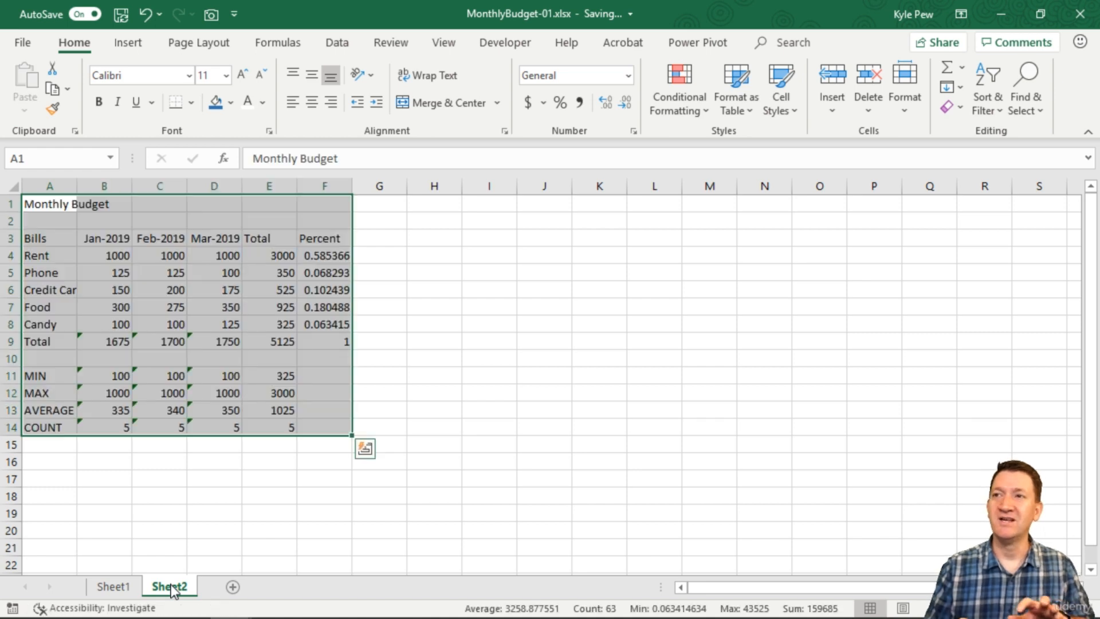
click(110, 586)
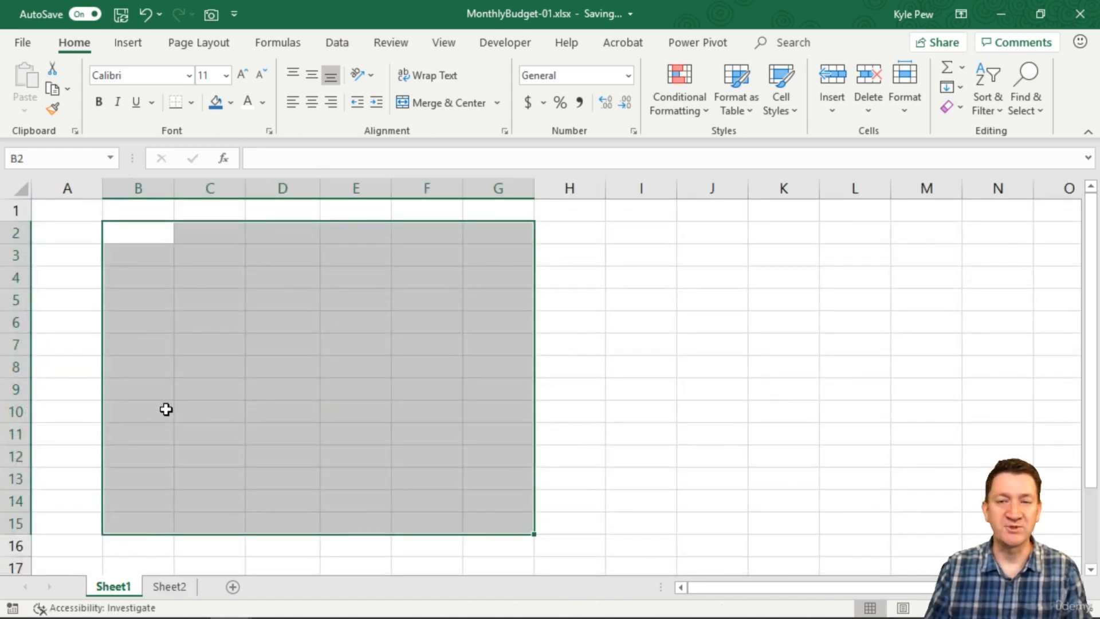
click(169, 586)
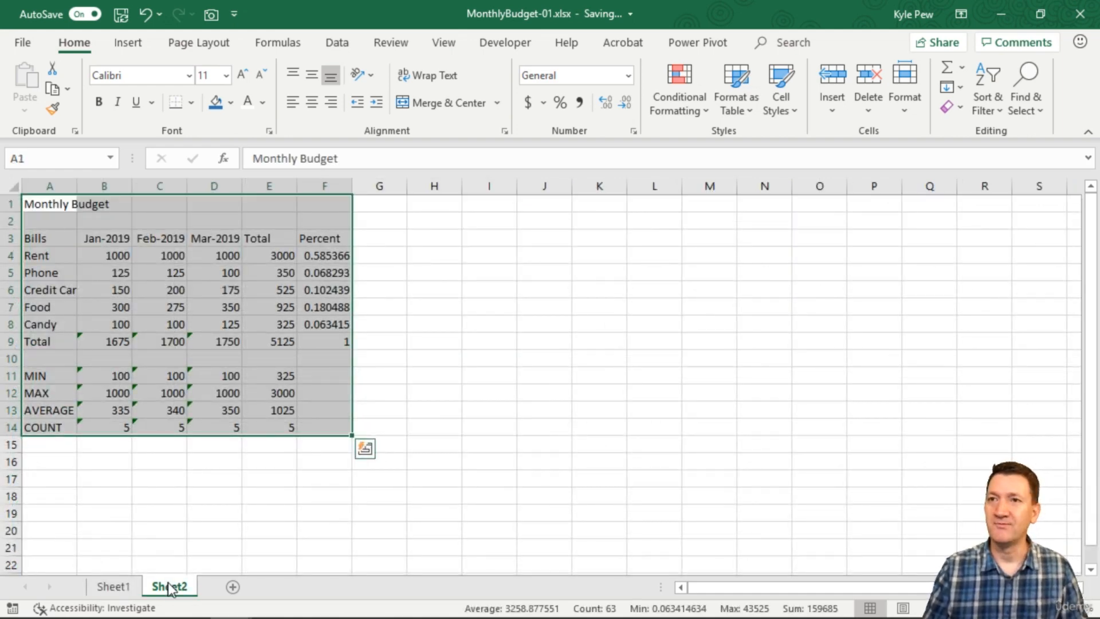
key(ctrl+z)
click(112, 586)
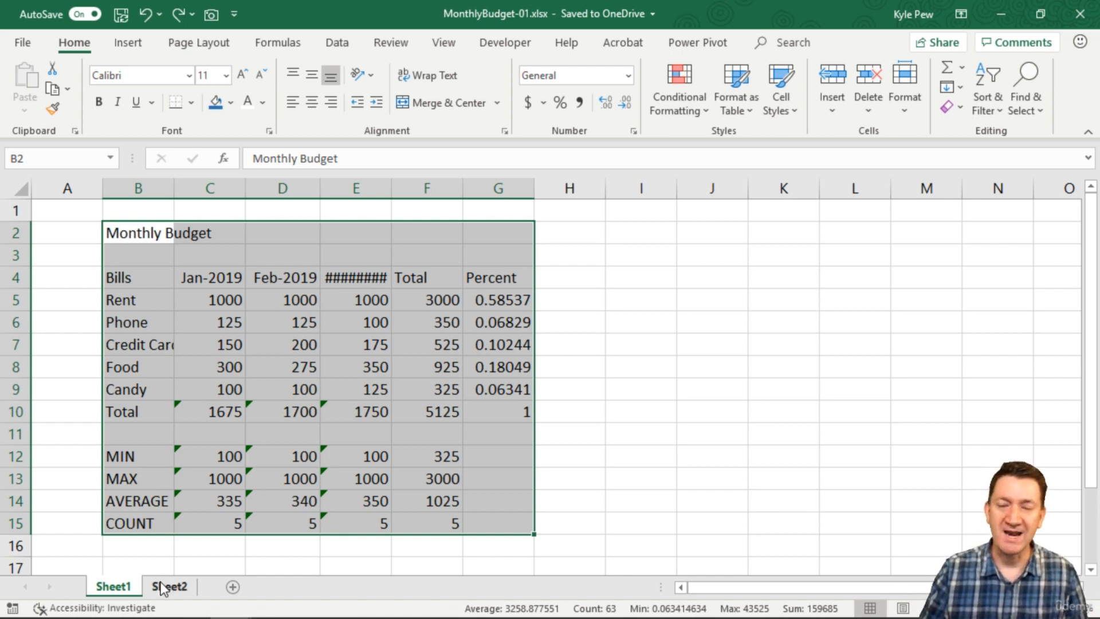
Step: Copy the budget table B2:G15 and paste it at cell A1 of Sheet2
drag(147, 238, 509, 528)
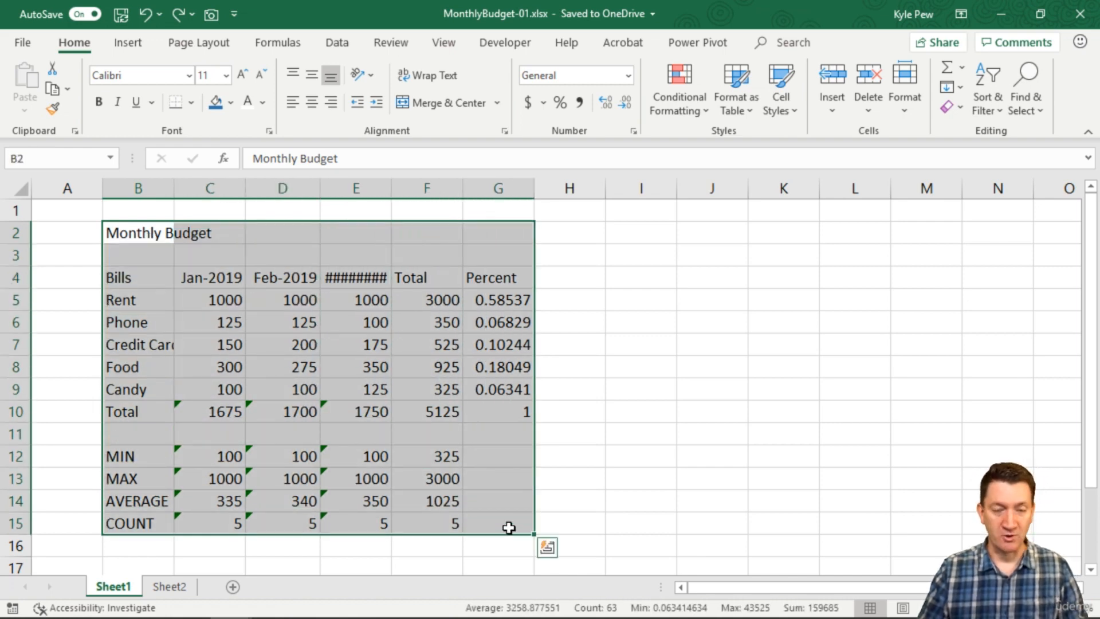
key(ctrl+c)
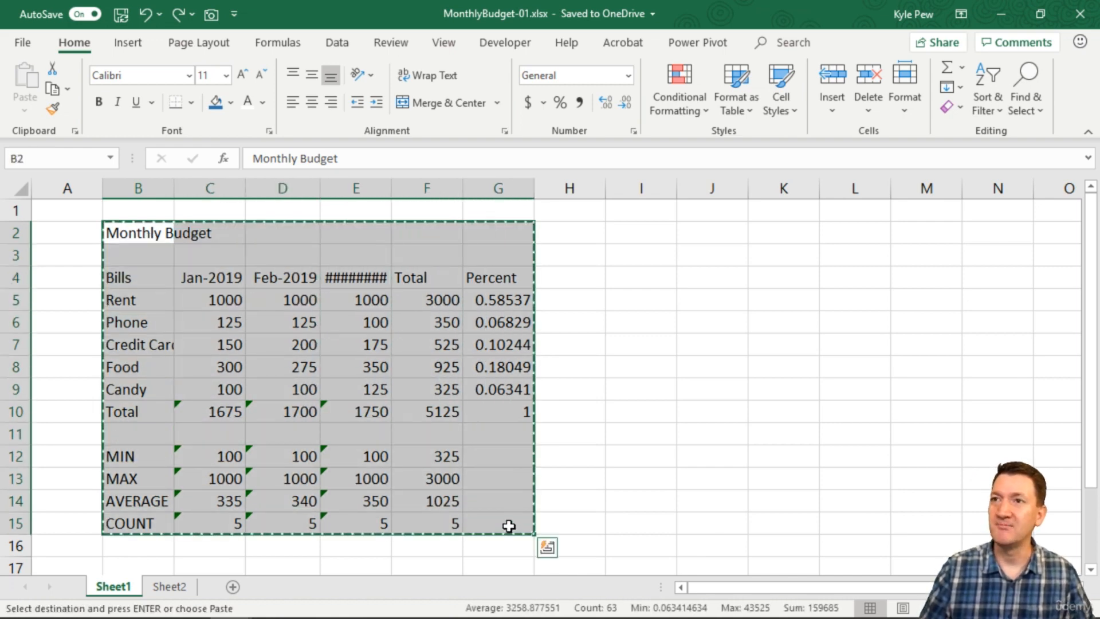
click(169, 585)
click(57, 204)
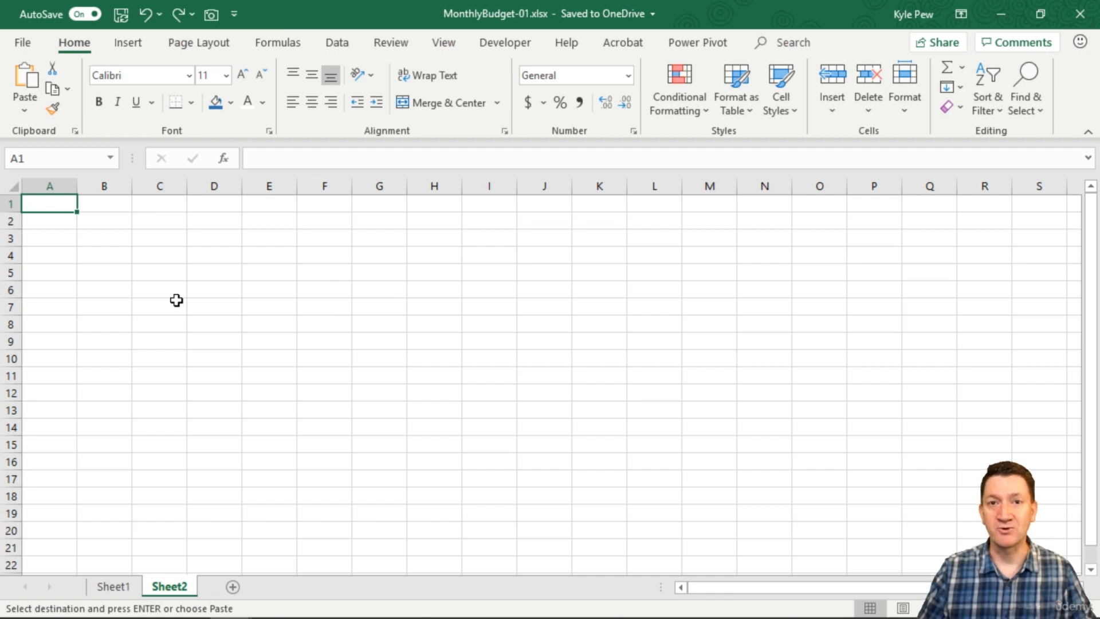
key(ctrl+v)
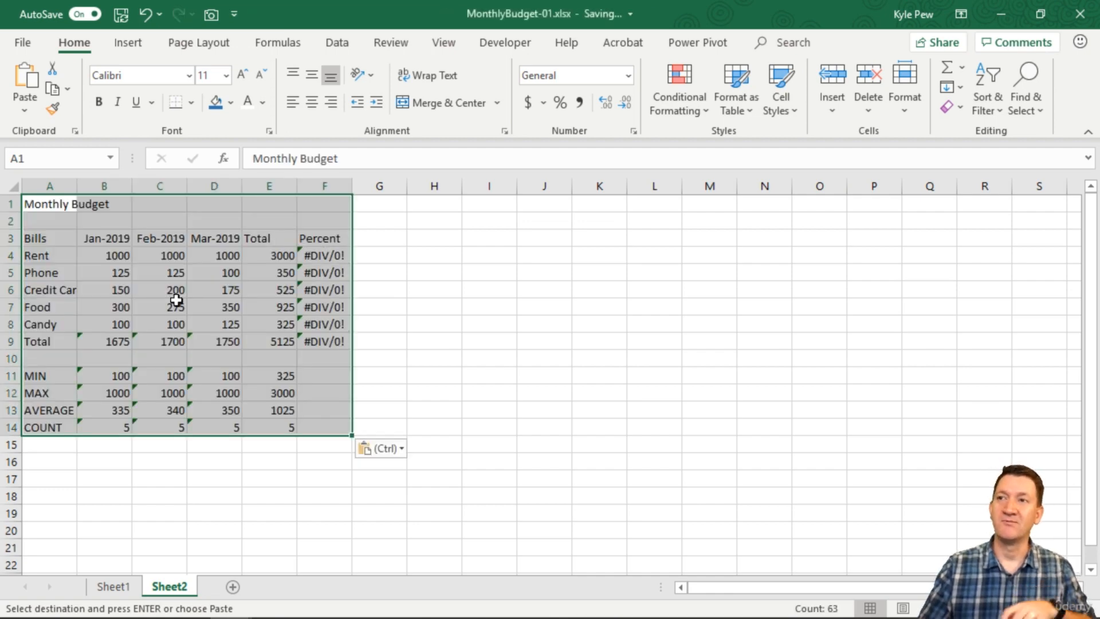
Step: Compare the Sheet2 copy with the original, then return to Sheet1 and clear copy mode
click(114, 586)
click(170, 586)
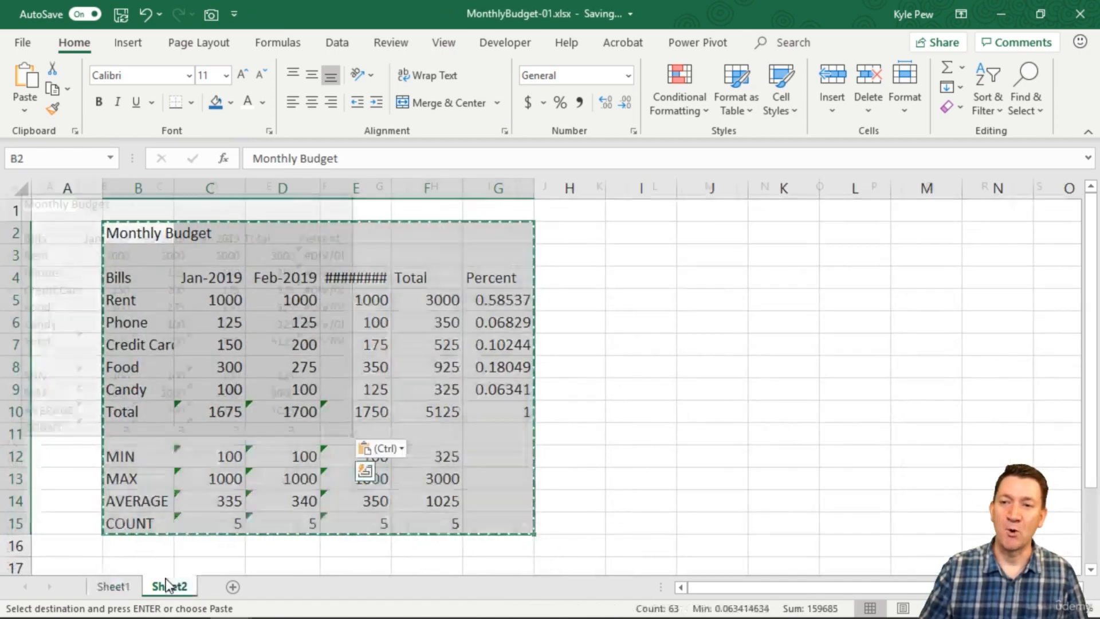
click(113, 586)
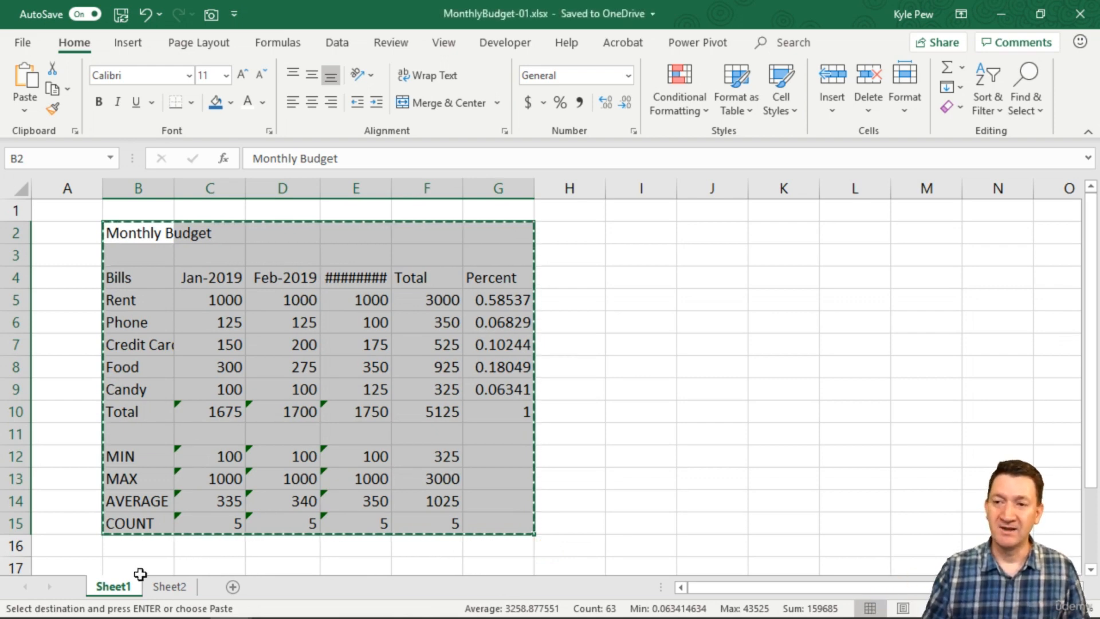
click(165, 587)
key(ctrl+v)
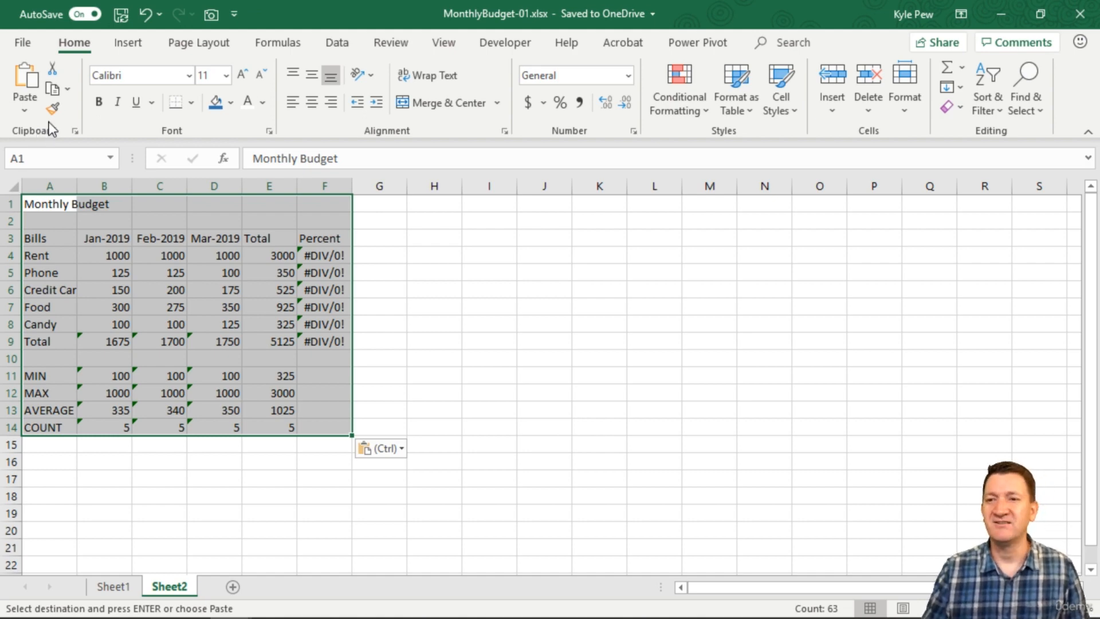
click(114, 586)
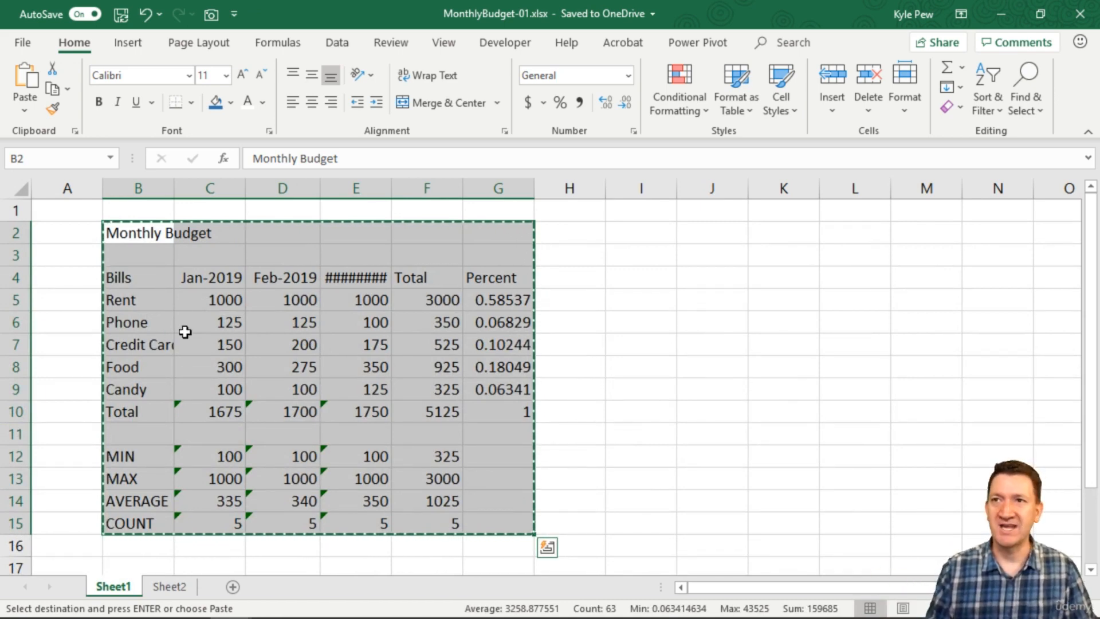
key(Escape)
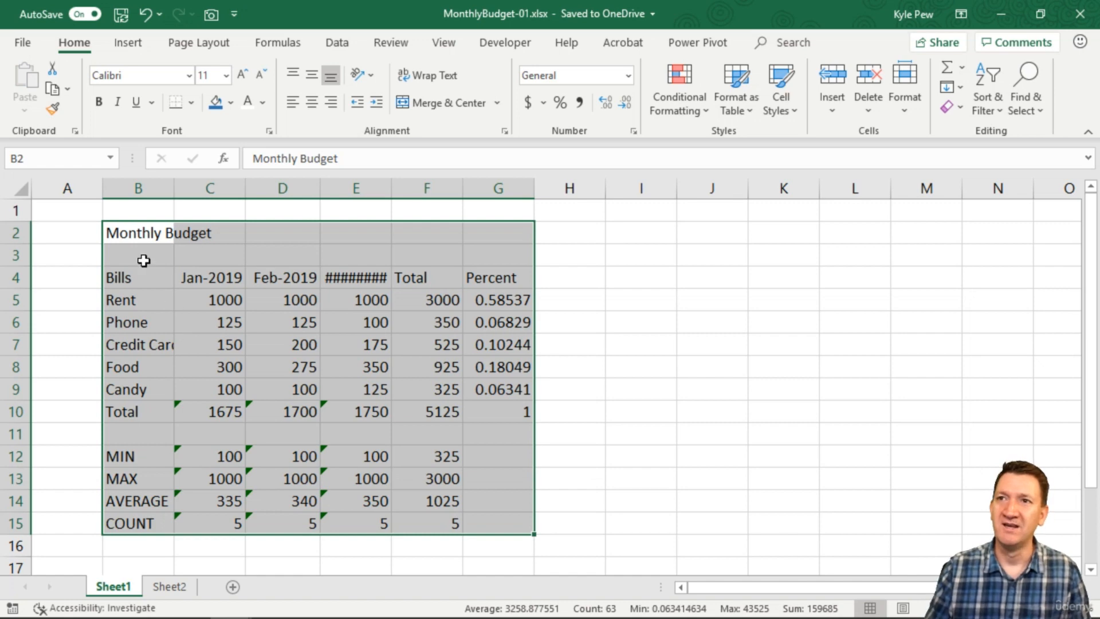
click(137, 236)
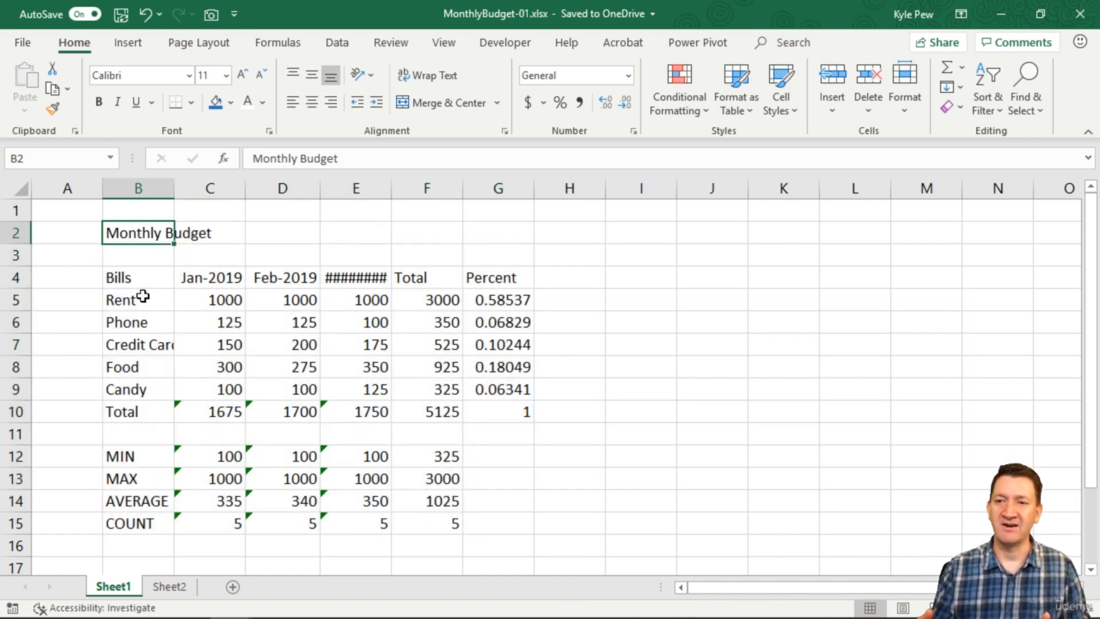